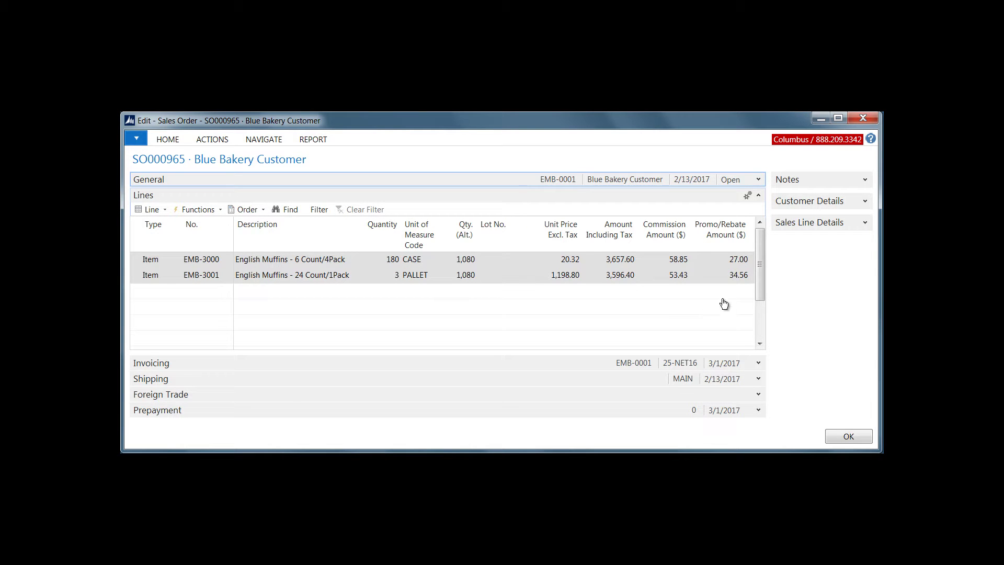
- View the document accrual lines behind the promo/rebate amount and the commission amount of item EMB-3000 on the sales order
left_click(740, 264)
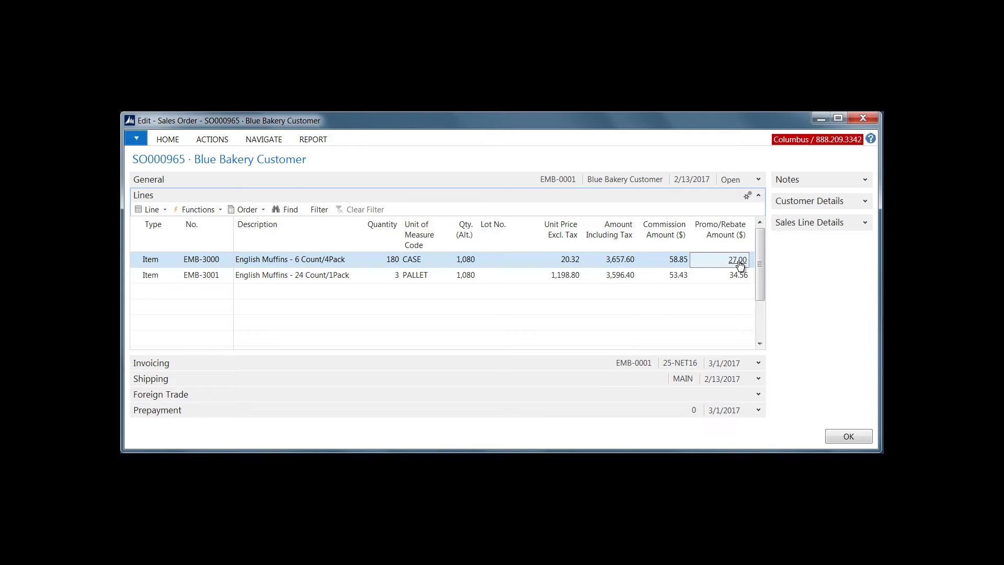
left_click(740, 264)
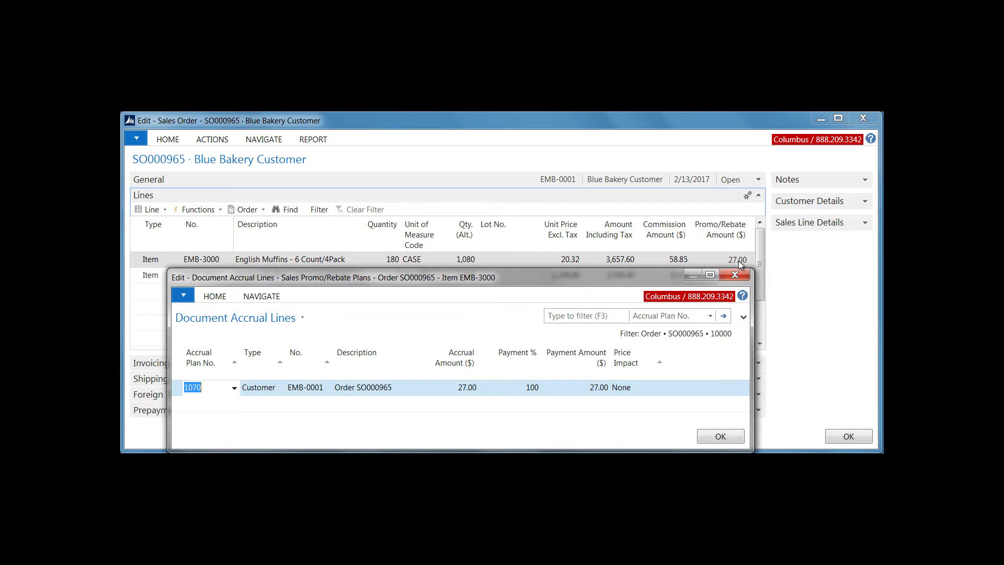
key("Escape")
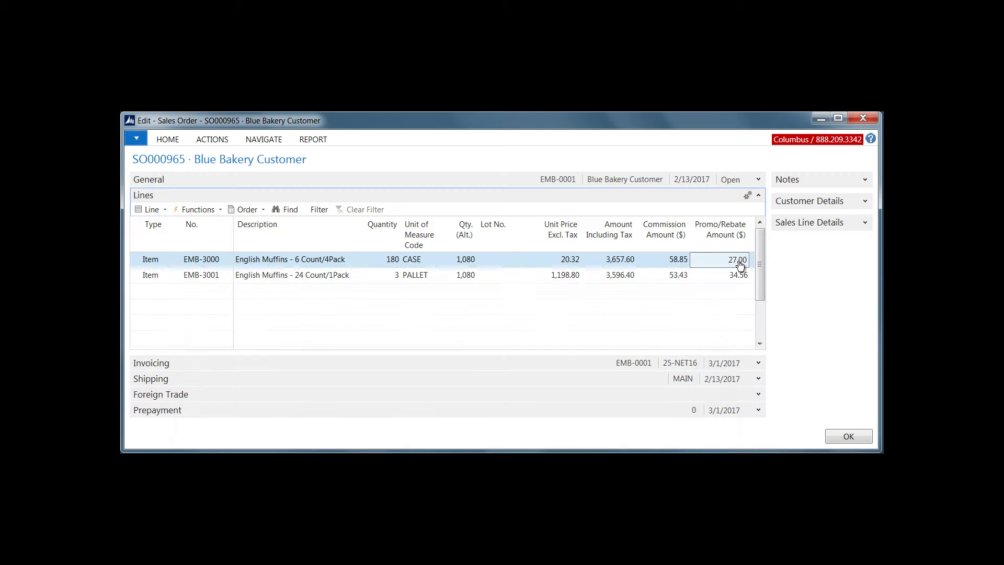
left_click(683, 263)
left_click(683, 263)
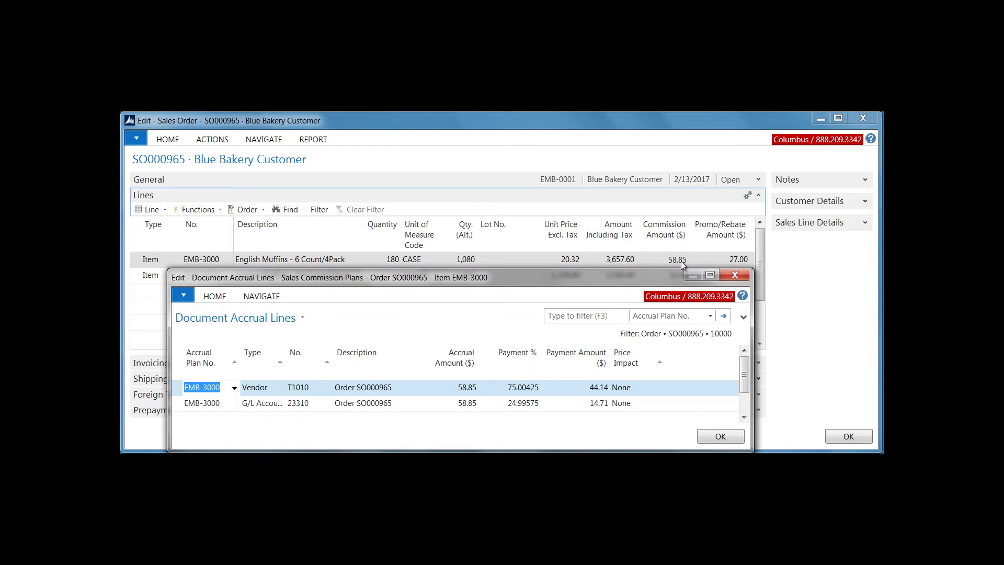
key("Escape")
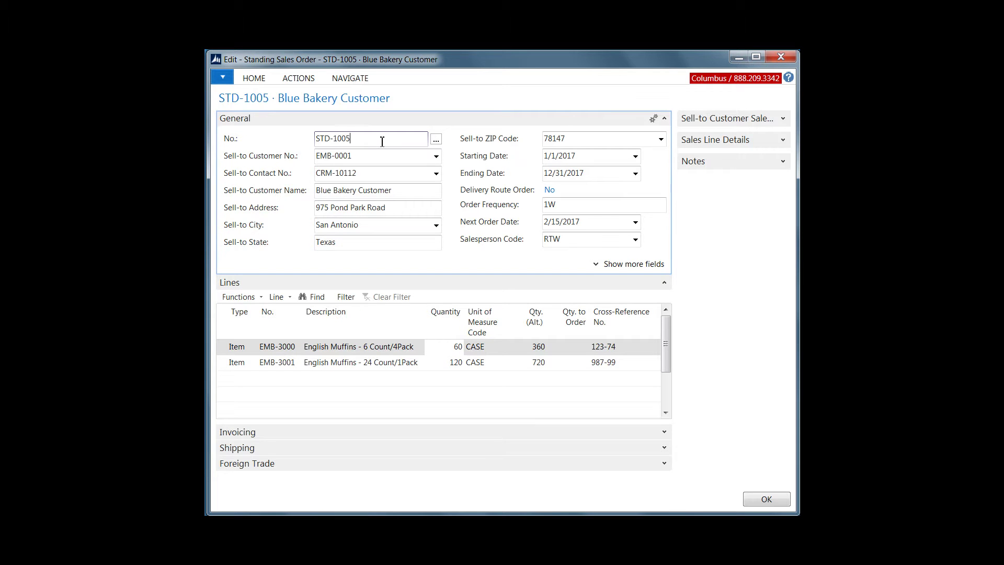
- Reset the quantity to order on the lines of the standing sales order
left_click(314, 80)
left_click(313, 112)
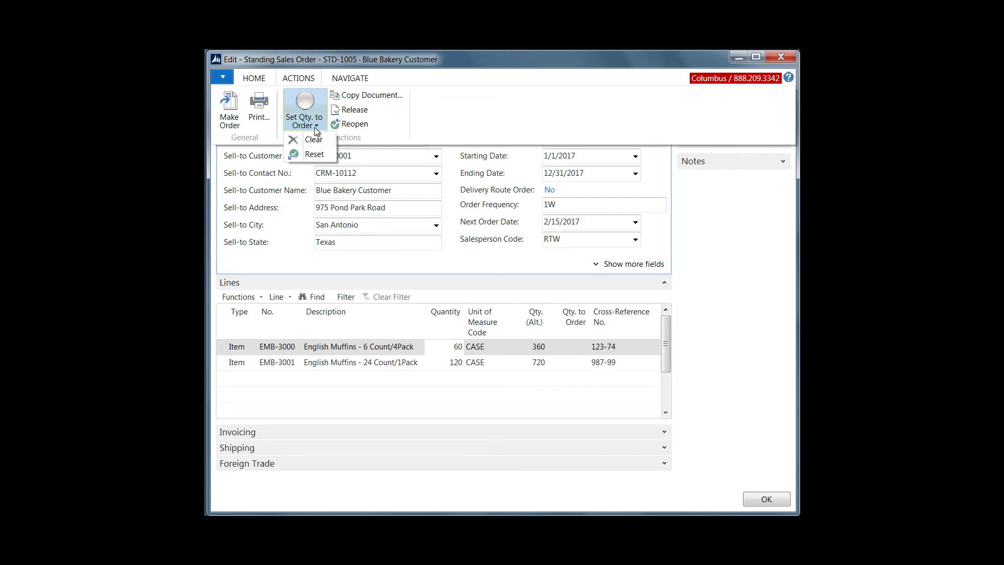
left_click(315, 154)
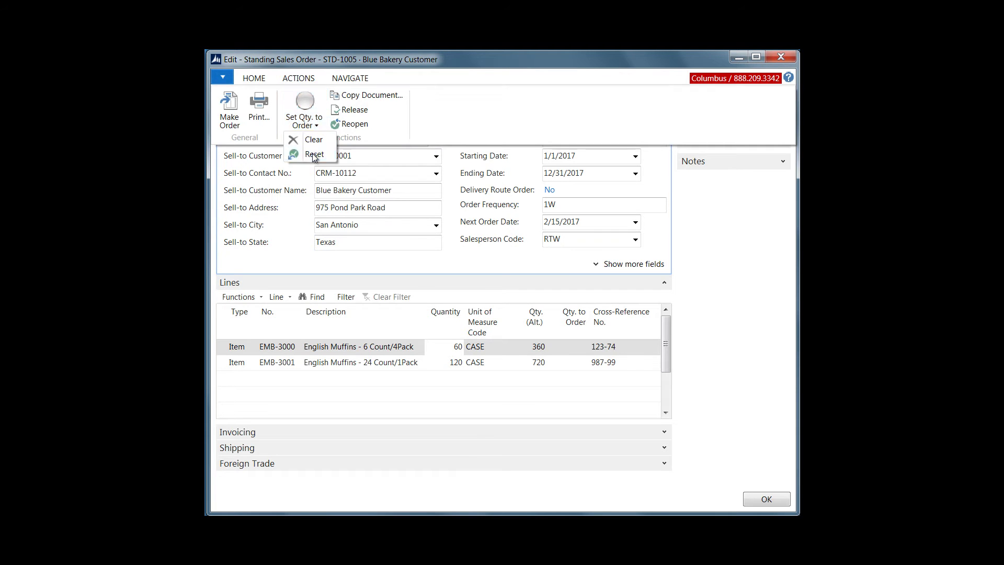
- Make a sales order for 02/15/17 from the Blue Bakery Customer standing order
left_click(307, 80)
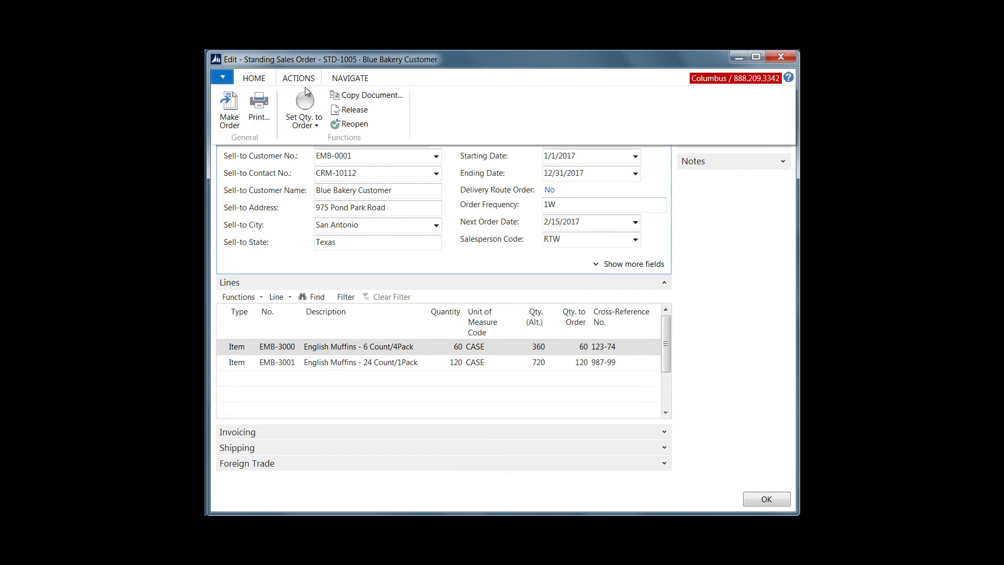
left_click(236, 120)
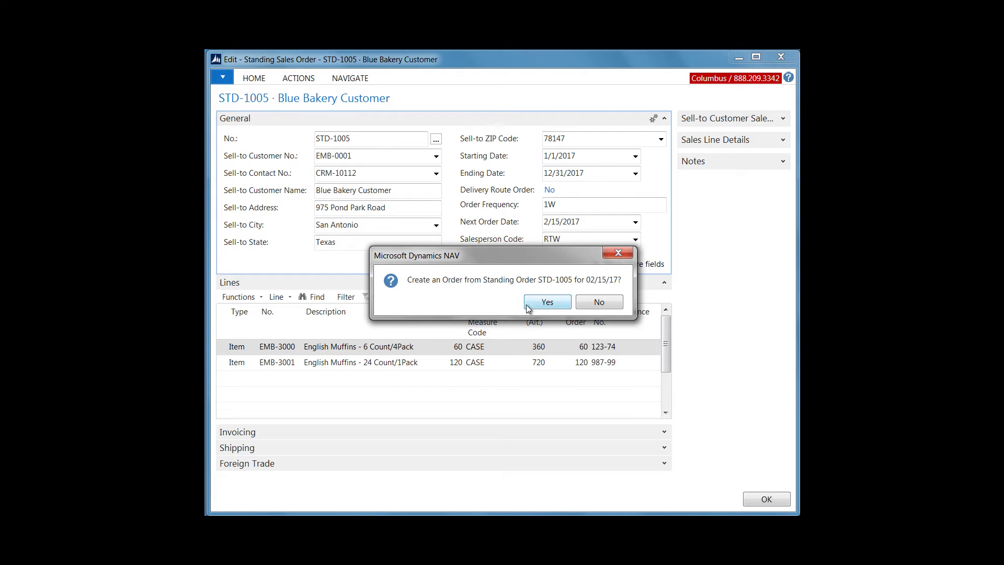
left_click(544, 304)
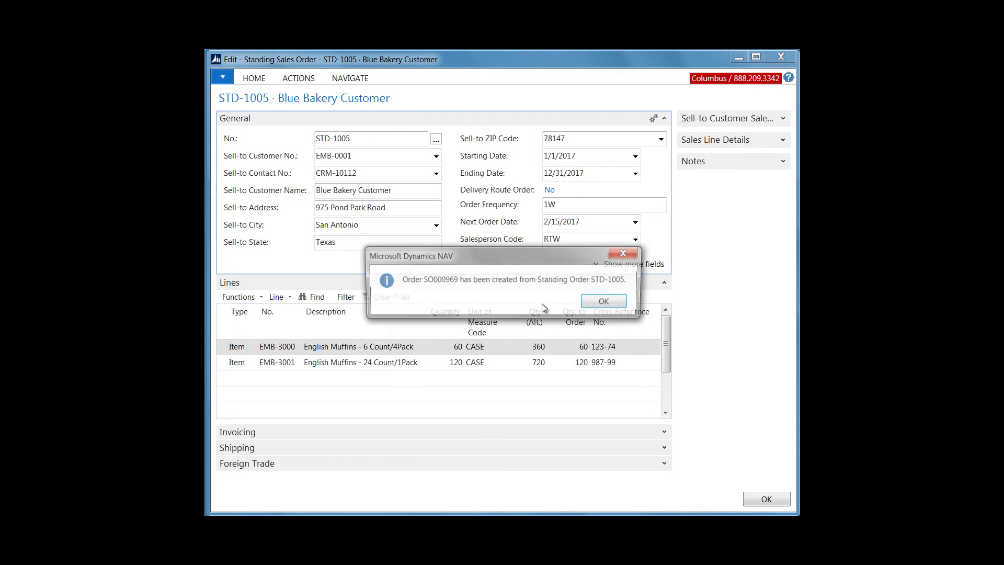
left_click(600, 306)
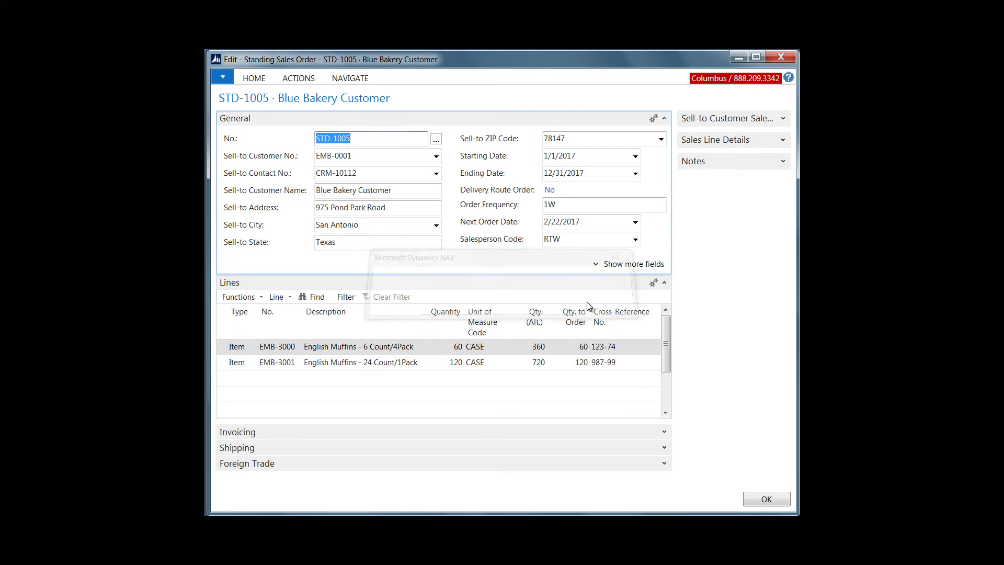
- View the sales orders created from this standing order, then check its next order date
left_click(351, 82)
left_click(345, 110)
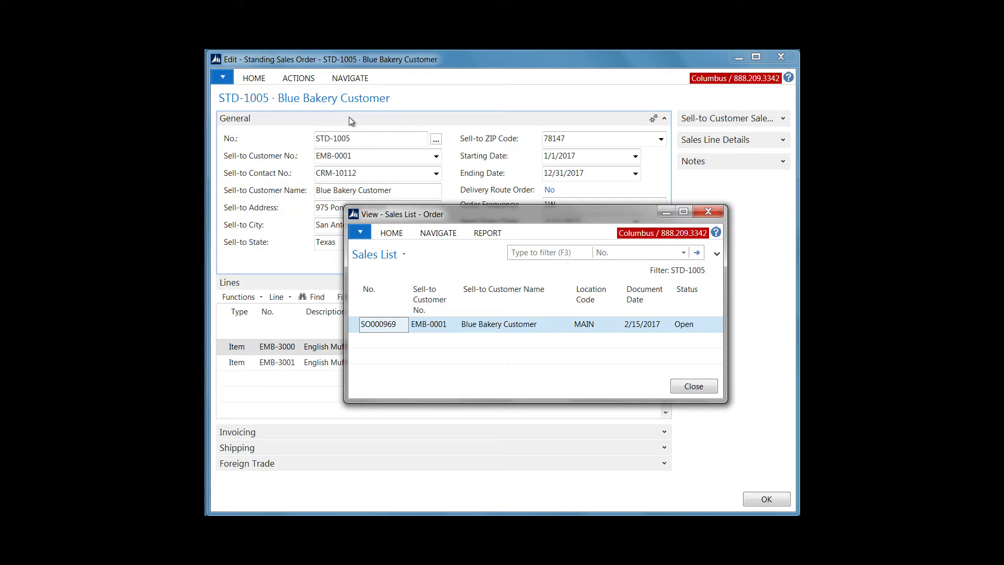
key("Escape")
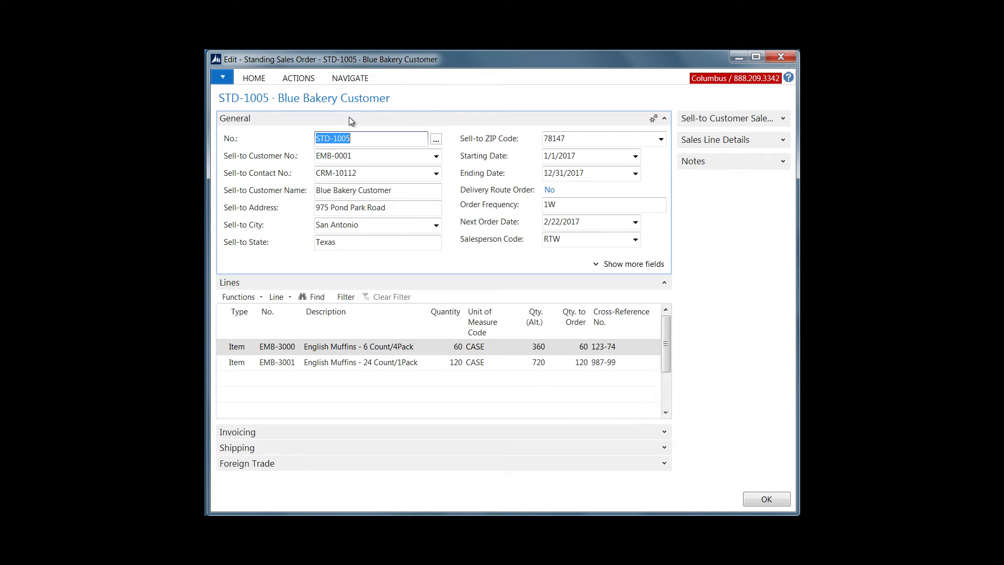
left_click(590, 225)
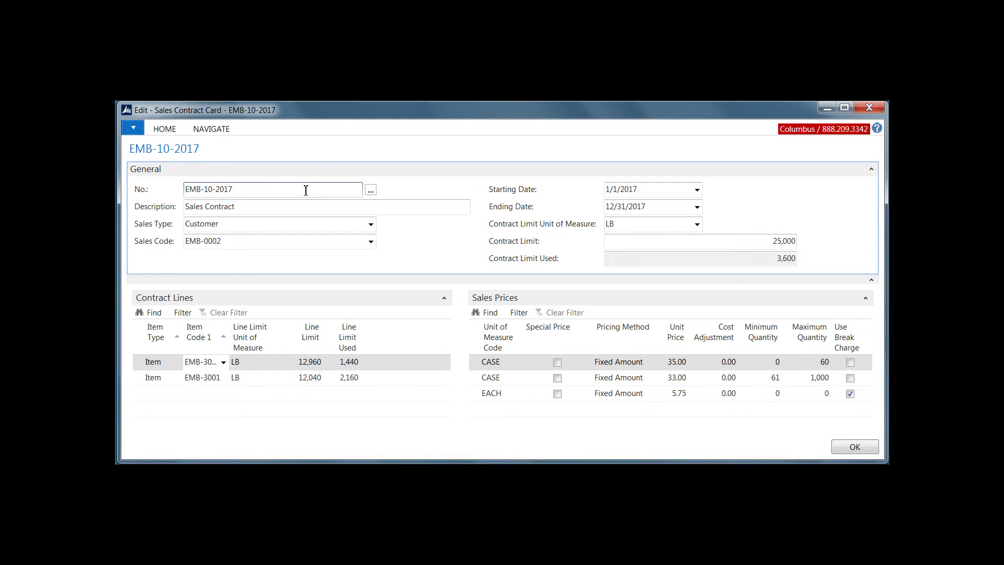
- Review the sales prices of contract lines EMB-3000 and EMB-3001 and the sales documents linked to the contract
left_click(268, 365)
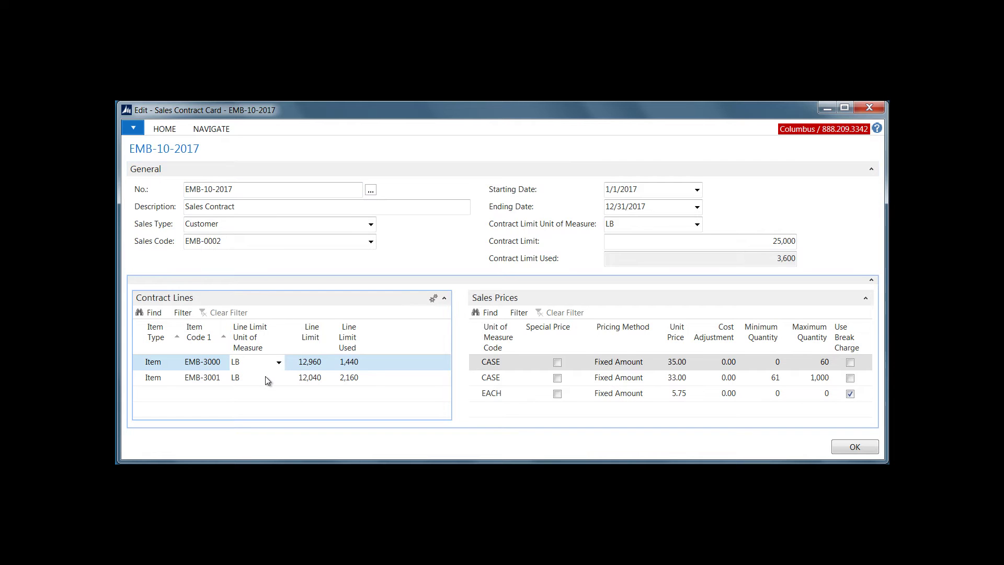
left_click(266, 377)
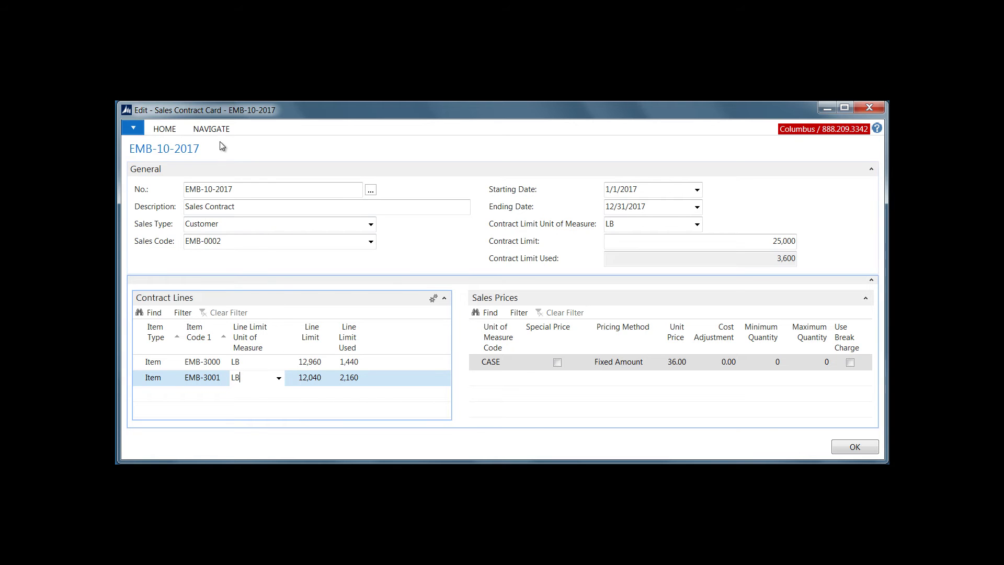
left_click(213, 128)
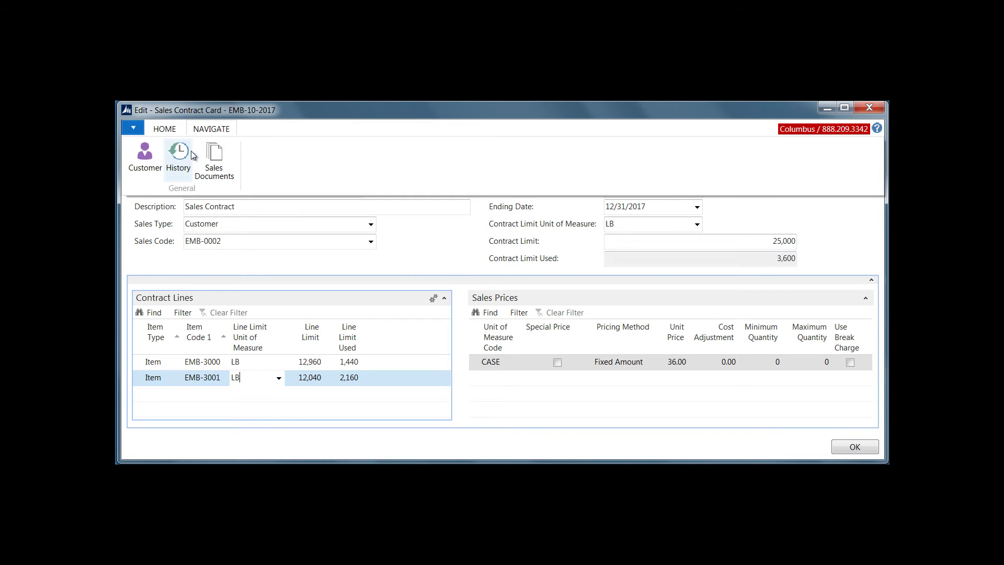
left_click(220, 158)
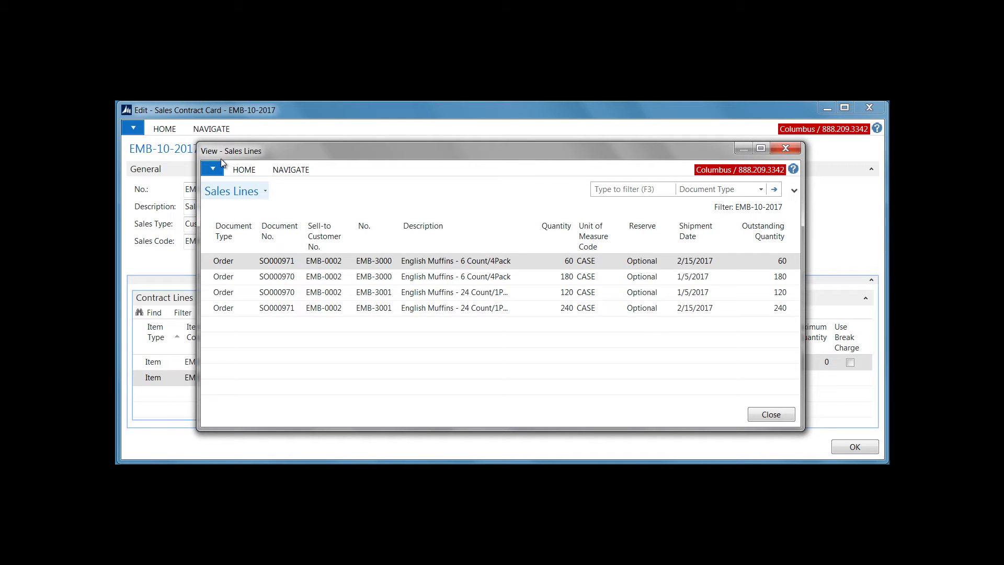
key("Escape")
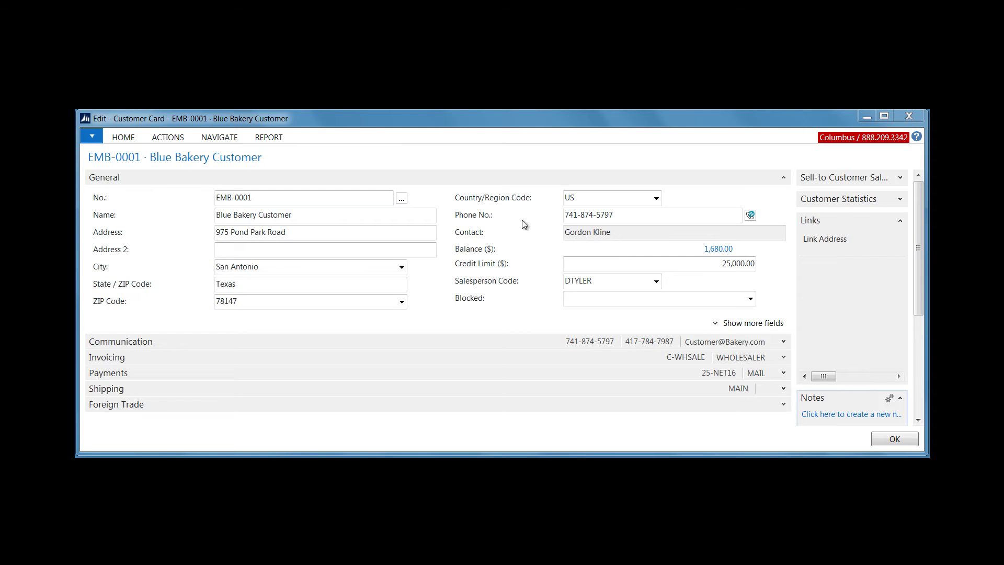
- Open the sales prices of Blue Bakery Customer and view the pricing method options for the EMB-3001 LB line
left_click(580, 199)
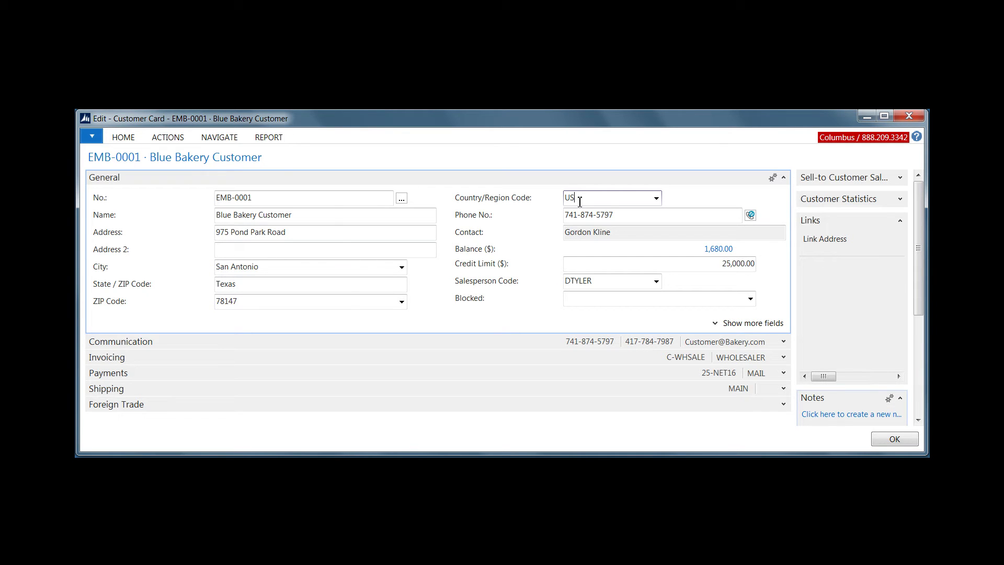
left_click(217, 139)
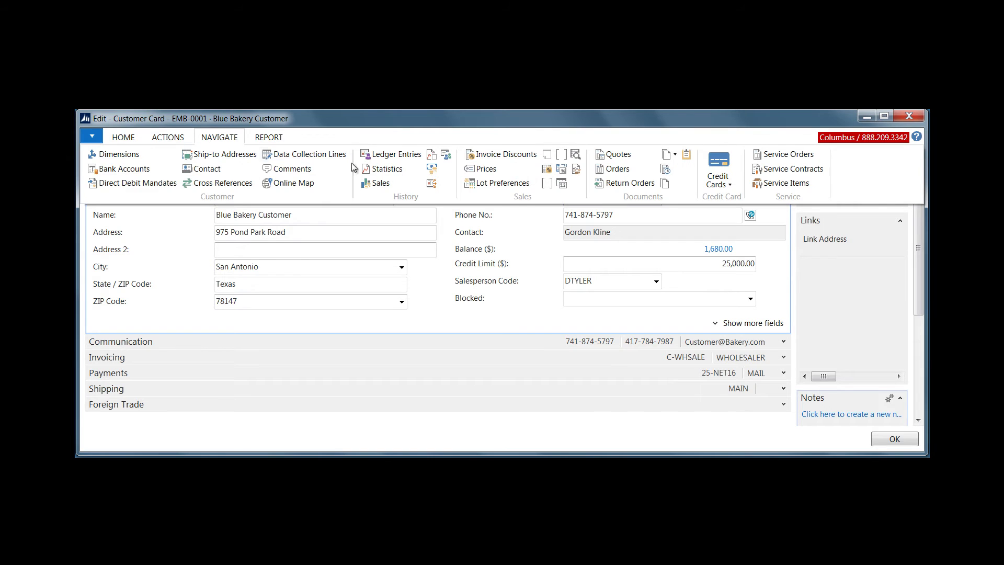
left_click(482, 169)
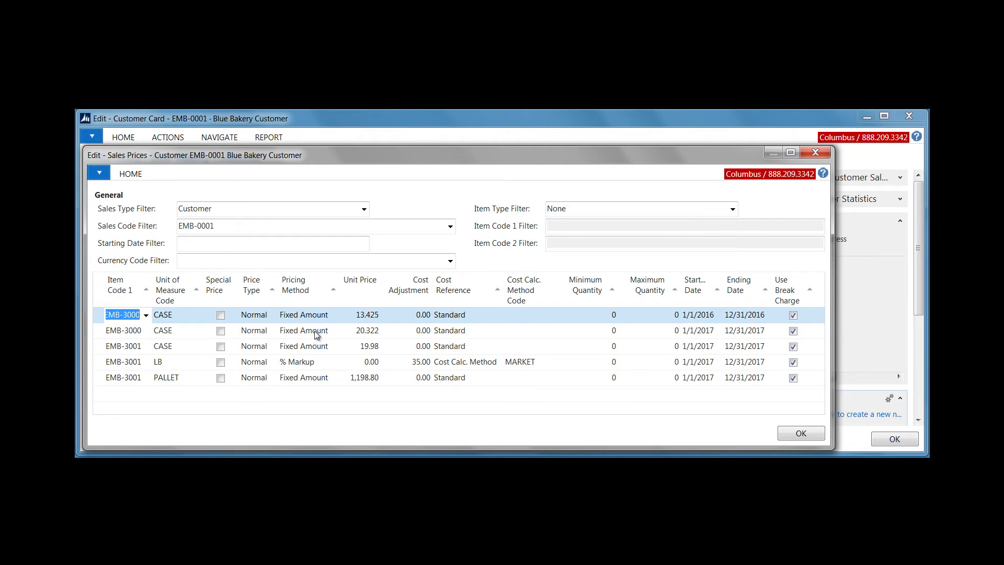
left_click(301, 363)
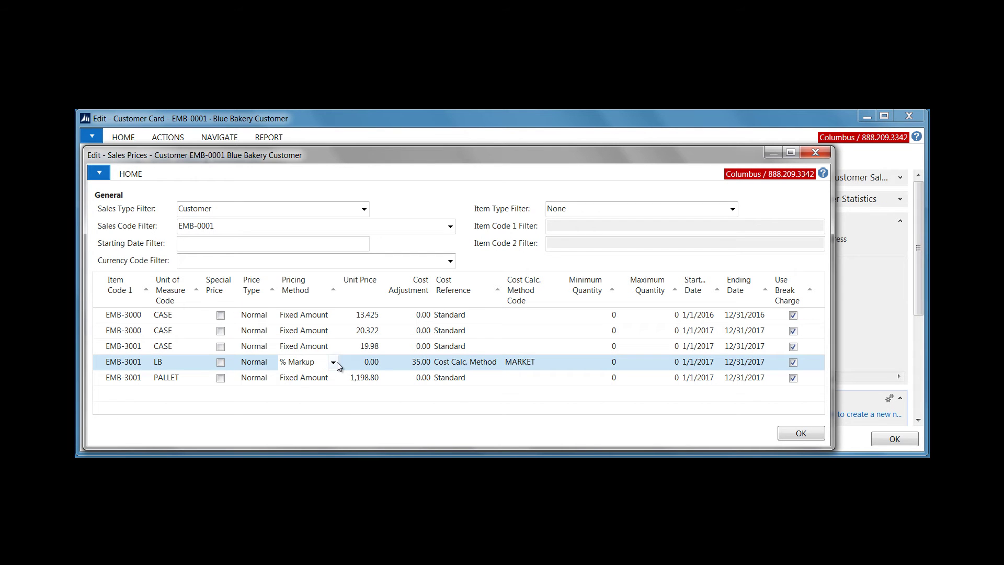
left_click(337, 363)
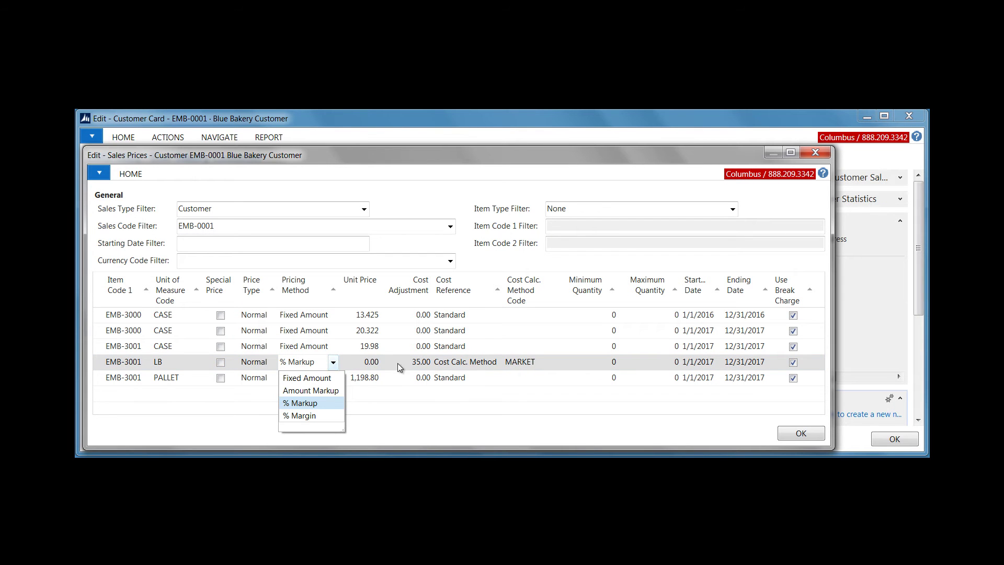
- View the cost reference options for the EMB-3001 LB price line and close the sales prices without changes
left_click(445, 366)
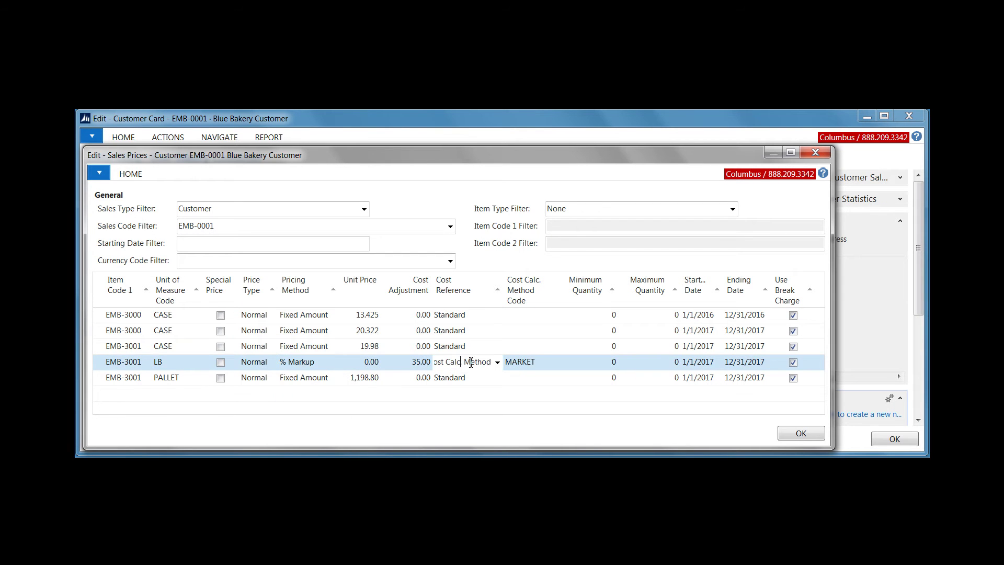
left_click(497, 363)
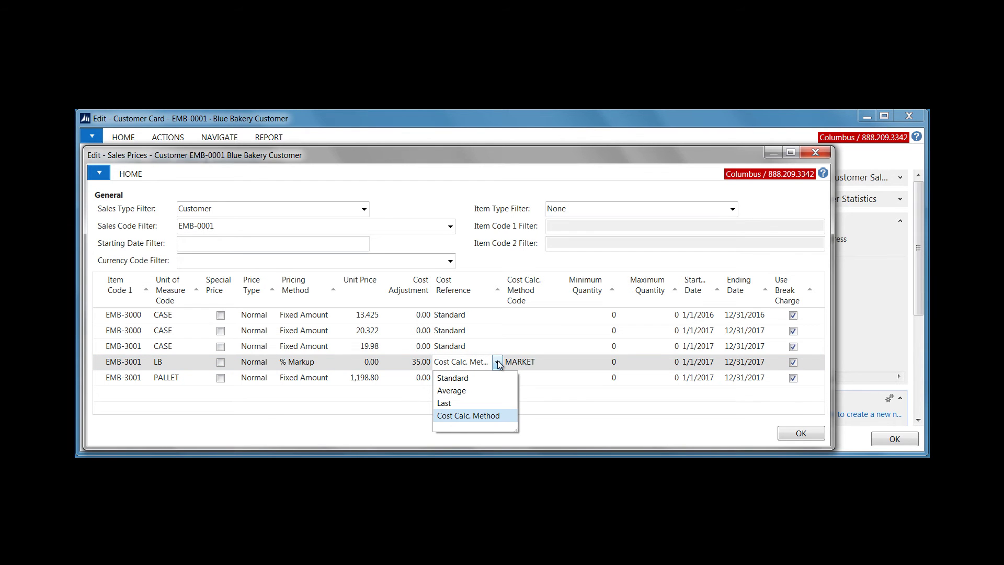
left_click(801, 363)
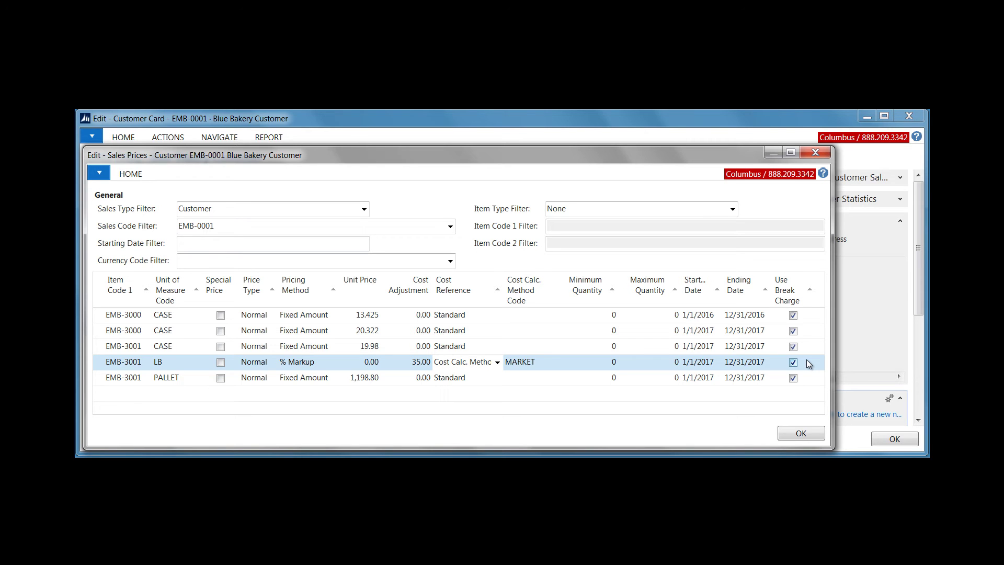
key("Escape")
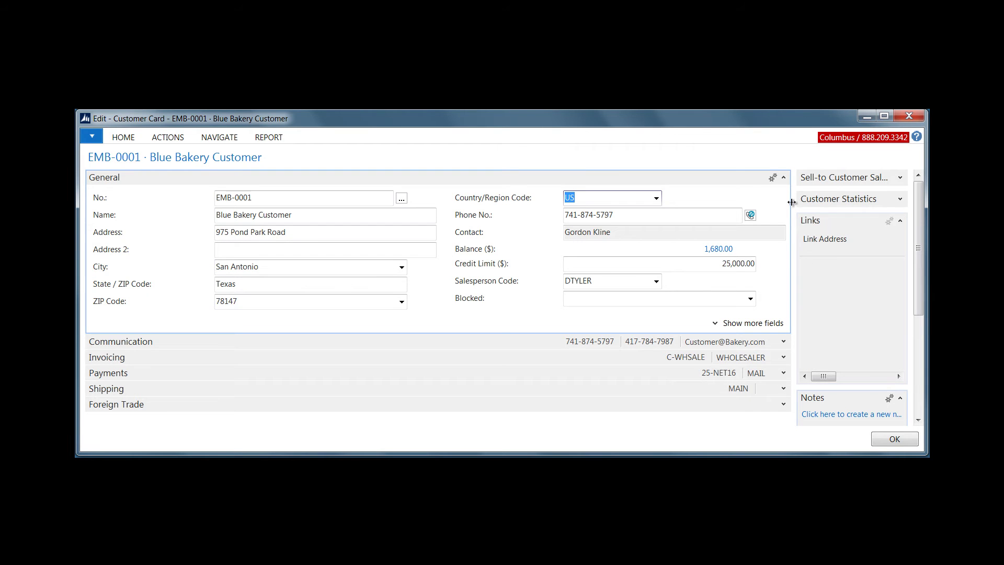
- Collapse the General section of the customer card and expand its Invoicing section
left_click(783, 177)
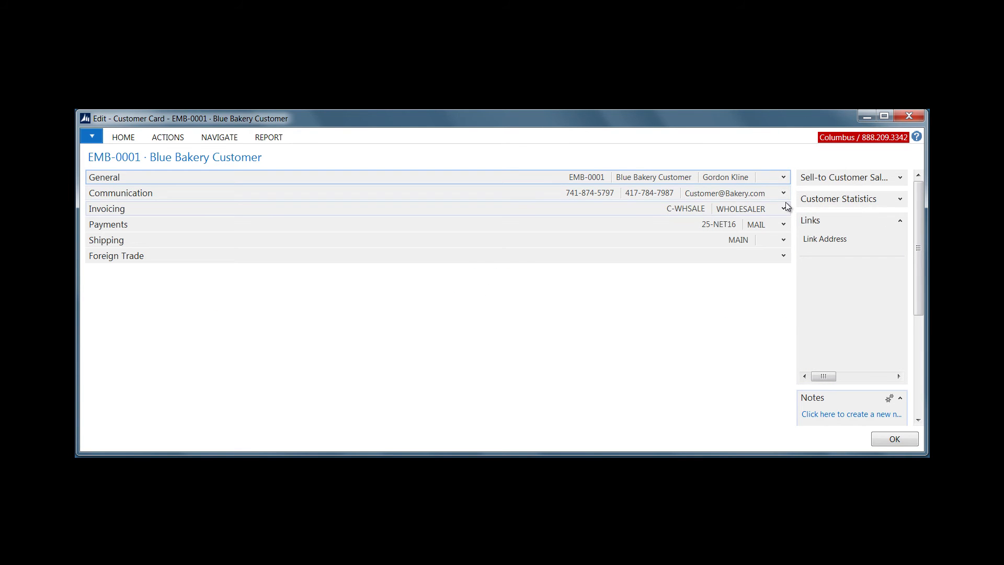
left_click(786, 205)
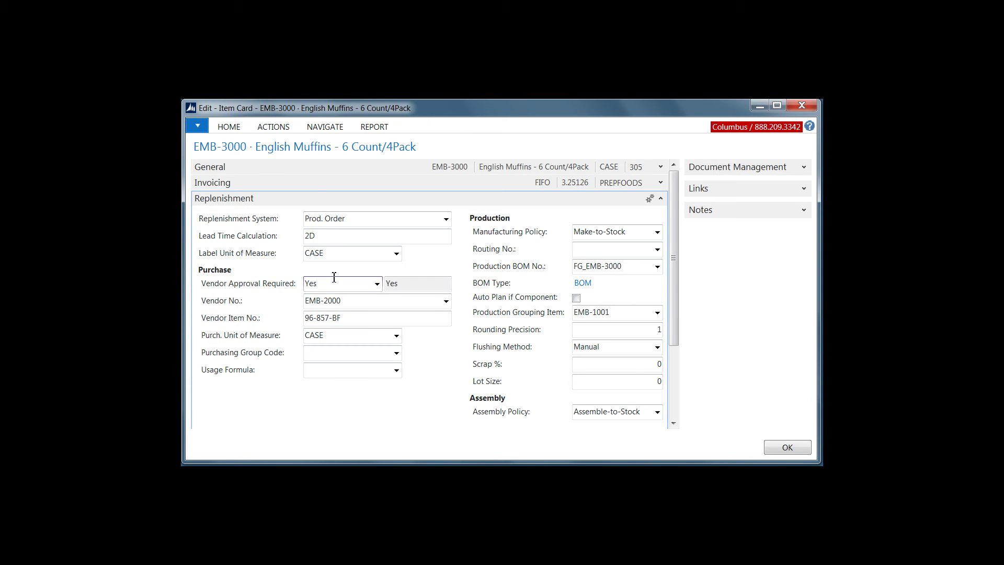
- View the approved vendors for item EMB-3000 in its item vendor catalog, then close the catalog
left_click(322, 128)
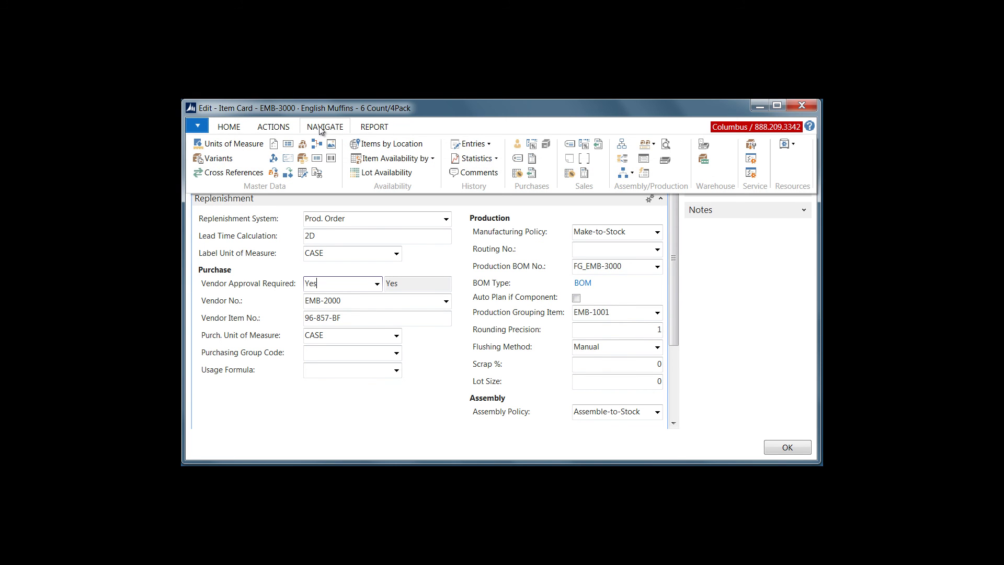
left_click(517, 143)
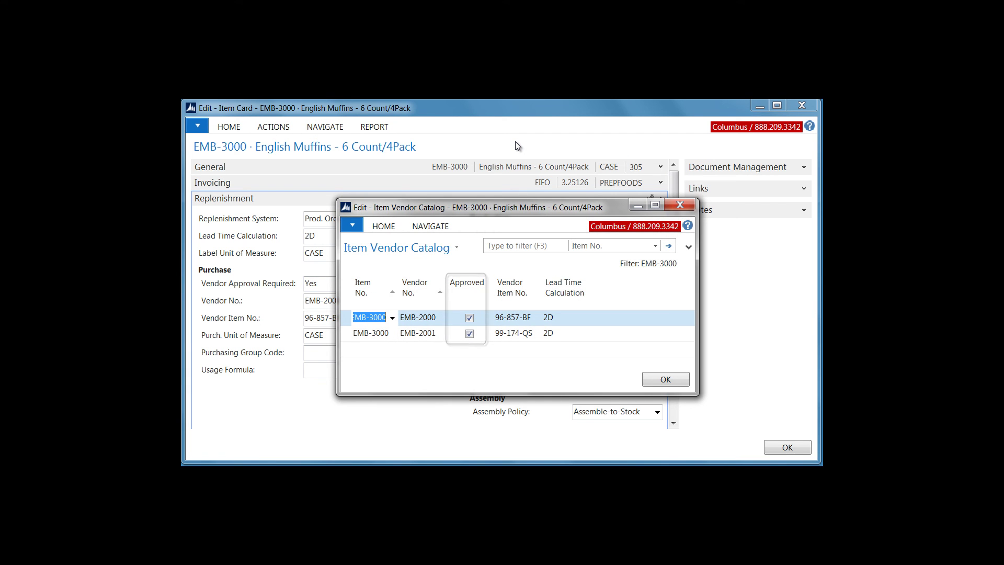
key("Escape")
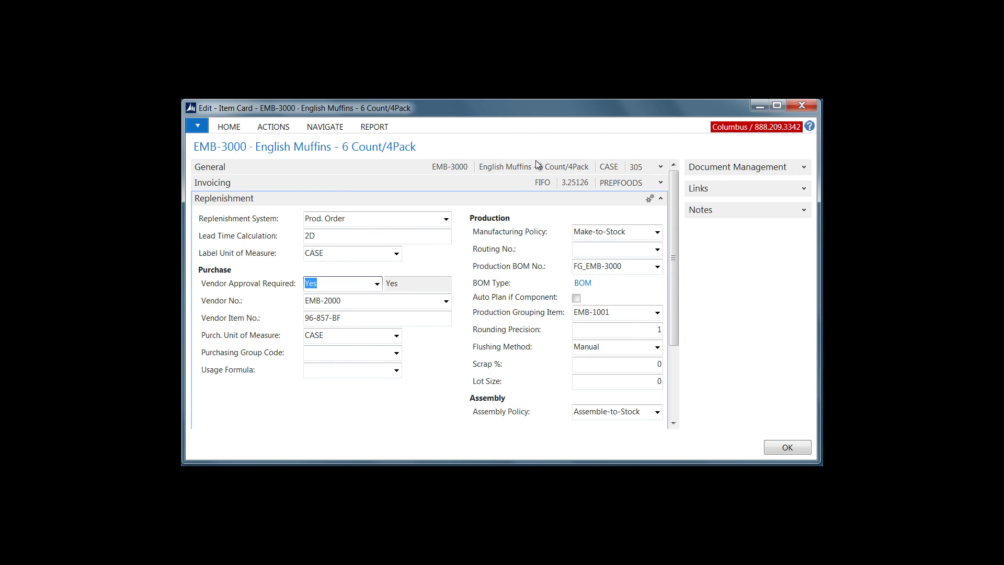
- Collapse the item's replenishment details, show its general details and open its quantity on purchase orders
left_click(661, 198)
left_click(672, 167)
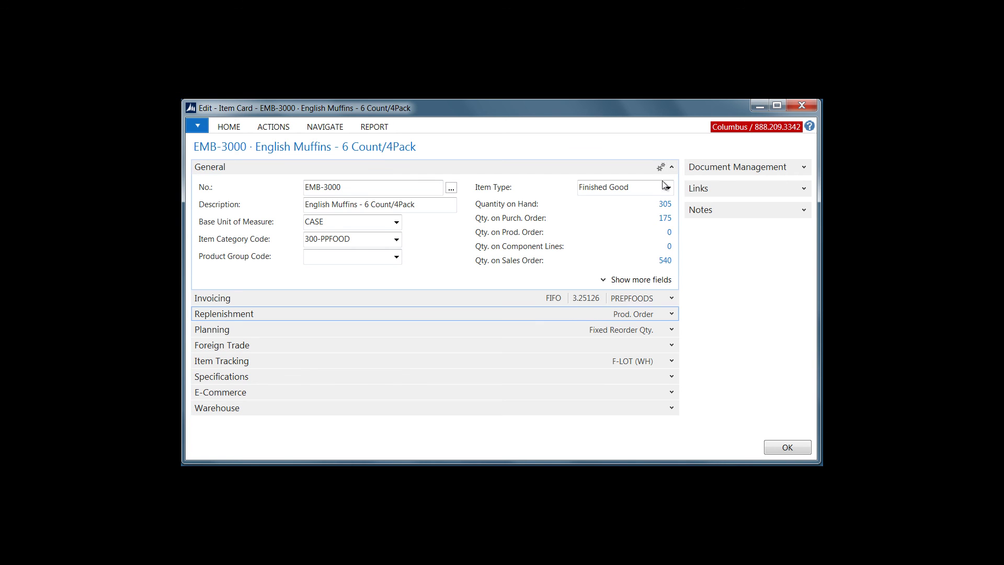
left_click(665, 222)
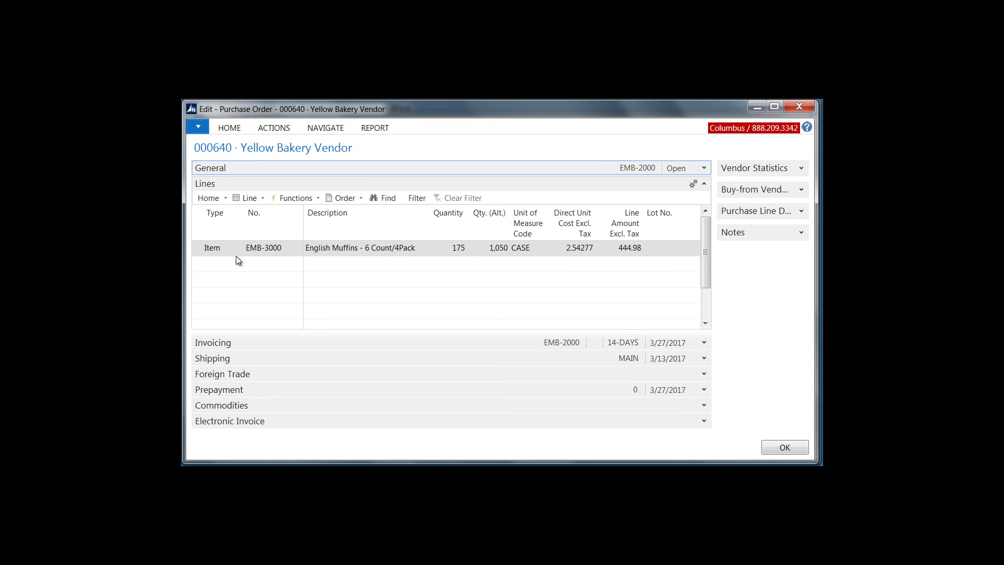
- Try to add item EMB-3001 as a new line on the Yellow Bakery Vendor purchase order, then discard the entry
left_click(255, 268)
type("EM")
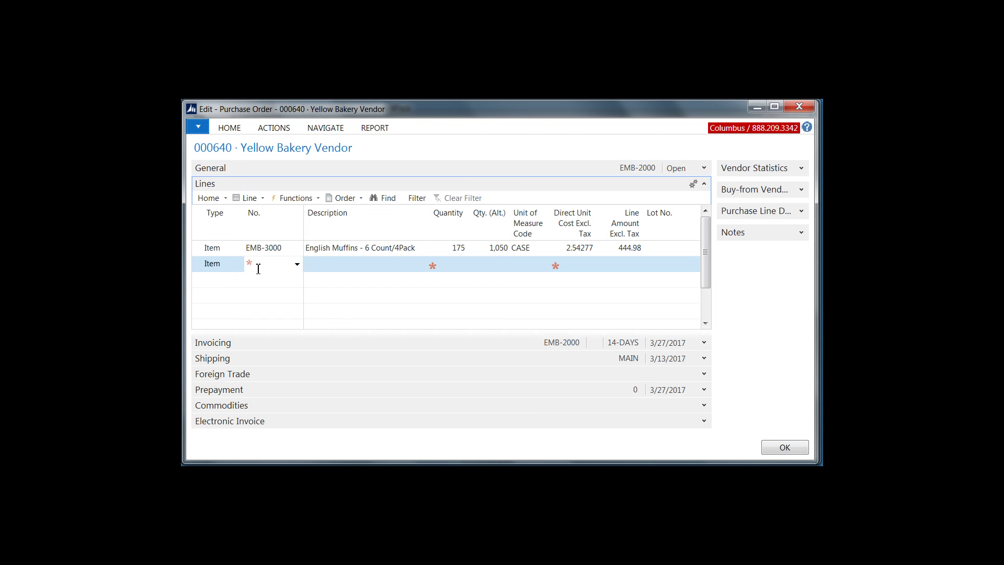
type("B-3001")
key("Tab")
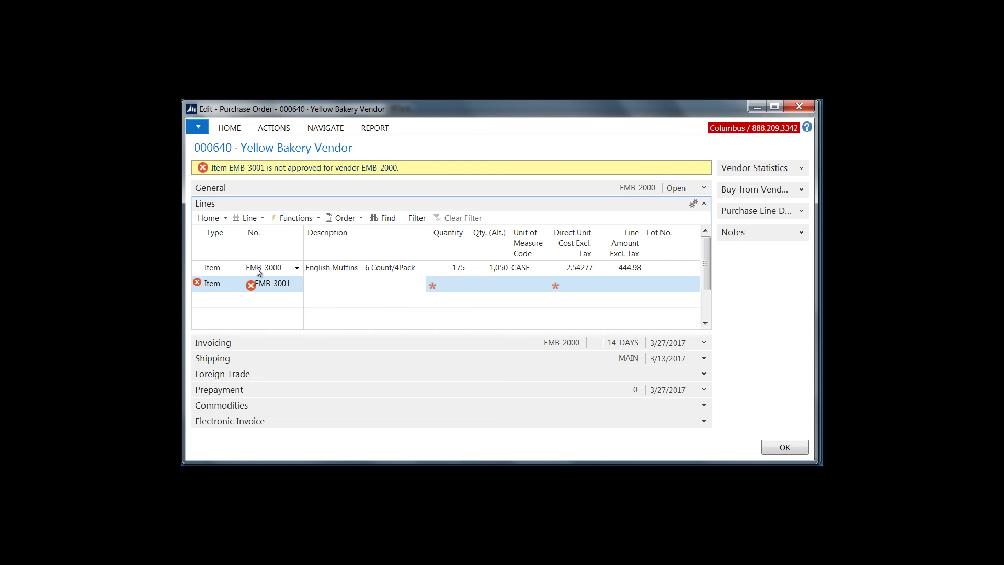
key("Escape")
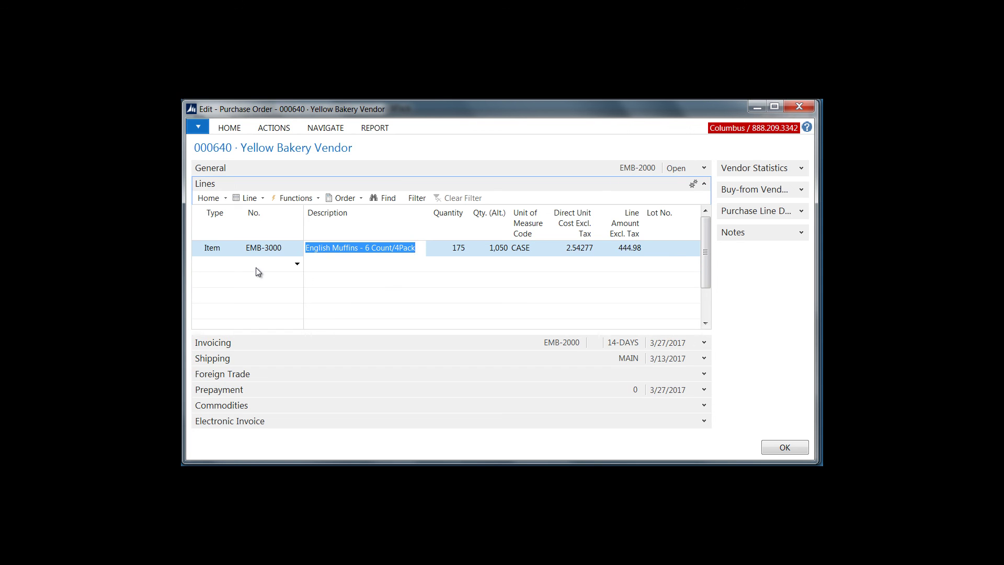